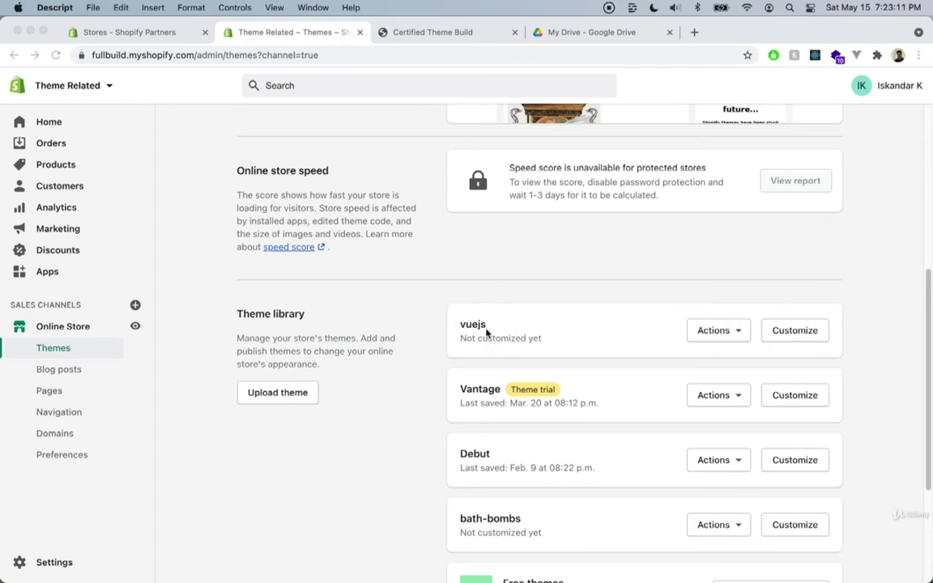
Step: Publish the vuejs theme so it replaces fullbuild as the store's current theme
{"action": "left_click", "coordinate": [703, 338]}
{"action": "left_click", "coordinate": [721, 331]}
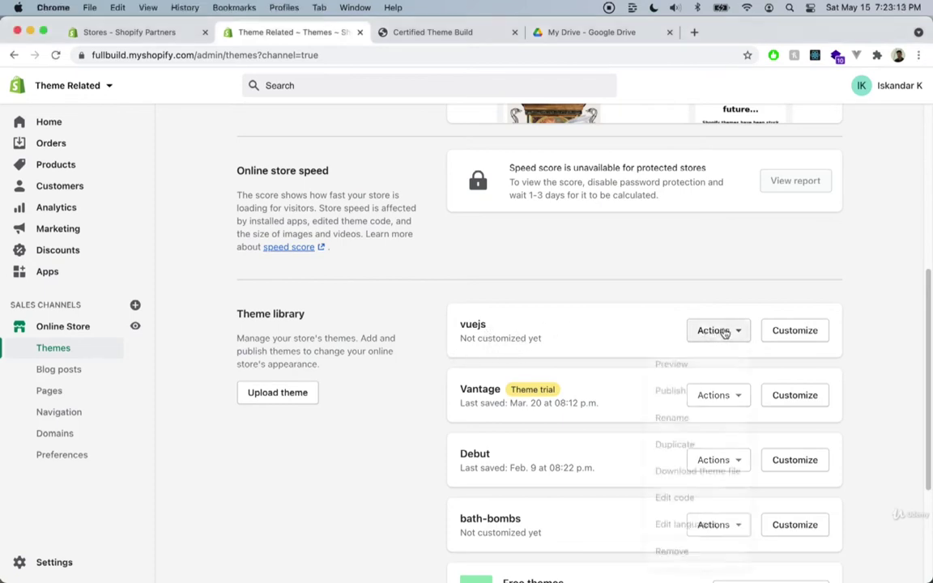
{"action": "left_click", "coordinate": [680, 390]}
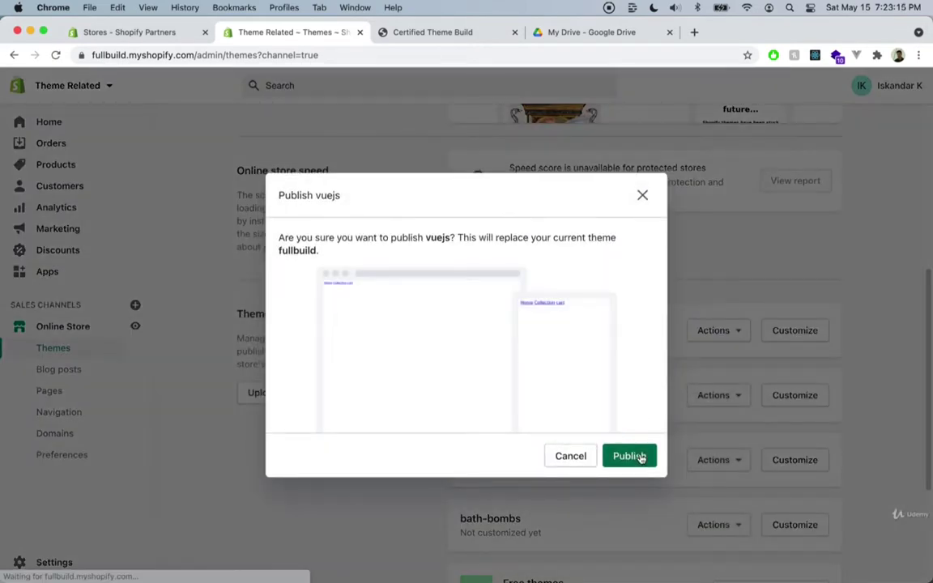
{"action": "left_click", "coordinate": [643, 455]}
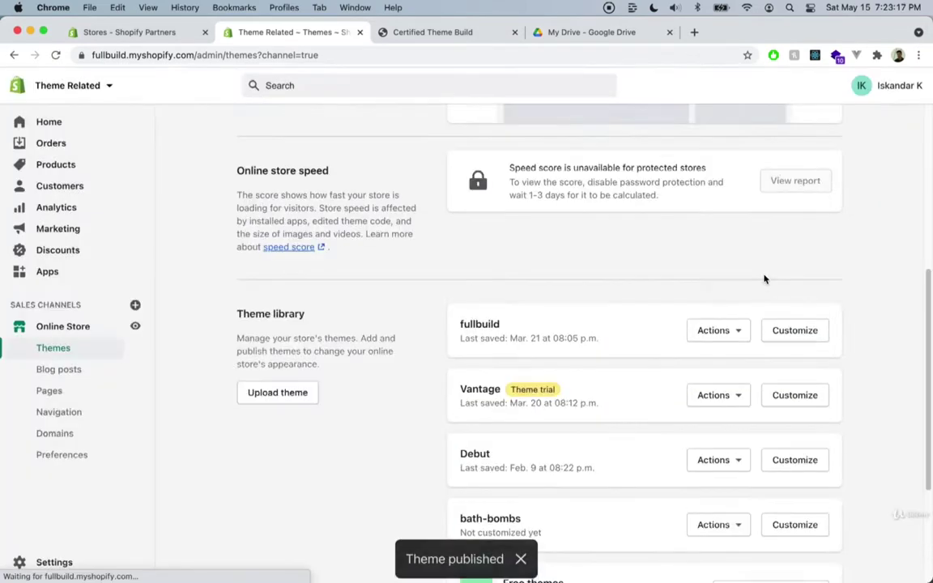
{"action": "scroll", "coordinate": [705, 292], "scroll_direction": "up", "scroll_amount": 4}
{"action": "scroll", "coordinate": [698, 290], "scroll_direction": "up", "scroll_amount": 3}
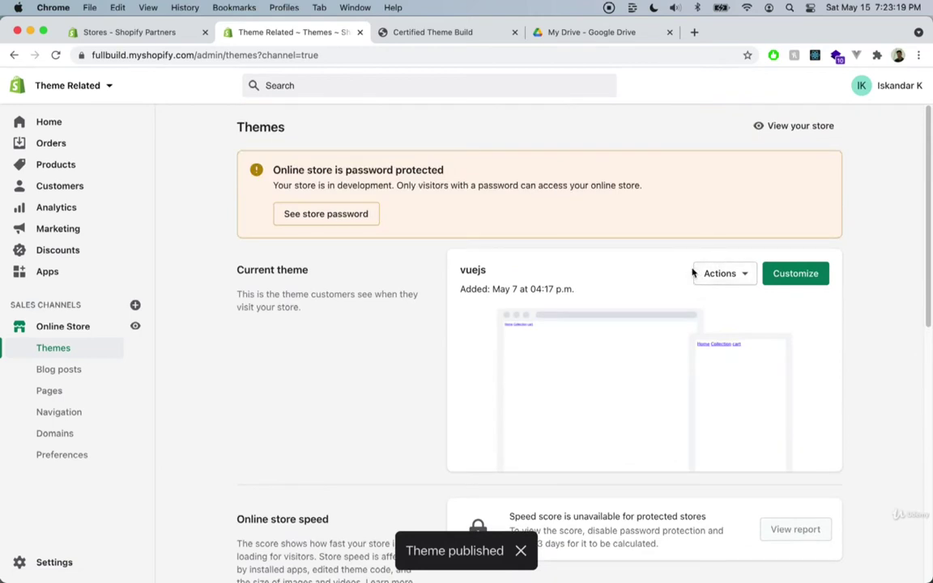
{"action": "left_click", "coordinate": [735, 263]}
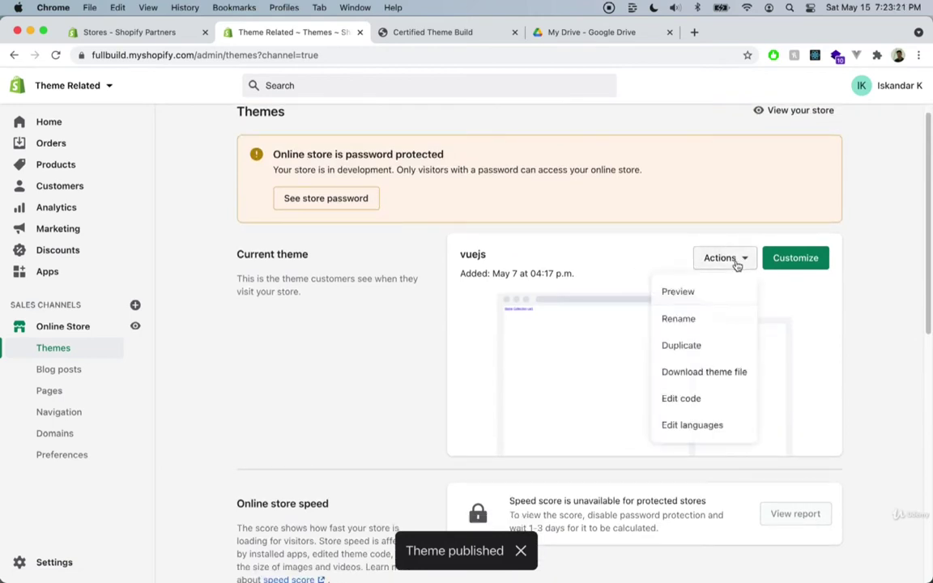
Step: Preview vuejs and check the Certified Theme Build collection page shows no matches, then return to admin
{"action": "left_click", "coordinate": [713, 299]}
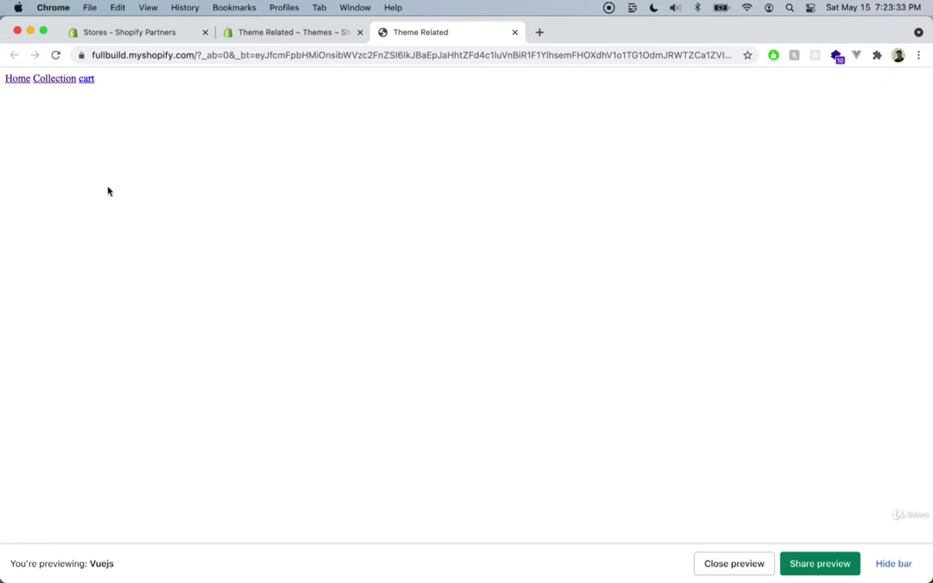
{"action": "left_click", "coordinate": [63, 80]}
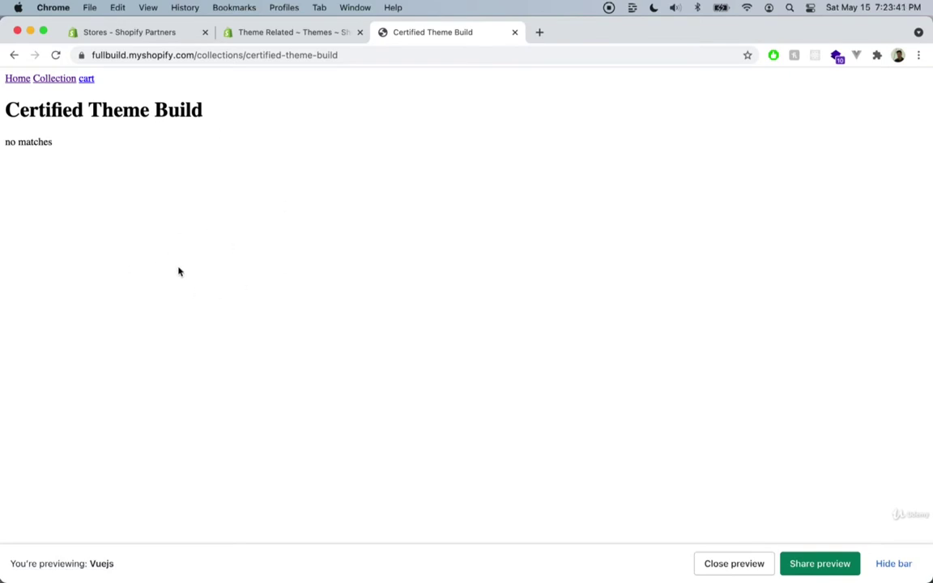
{"action": "left_click", "coordinate": [267, 32]}
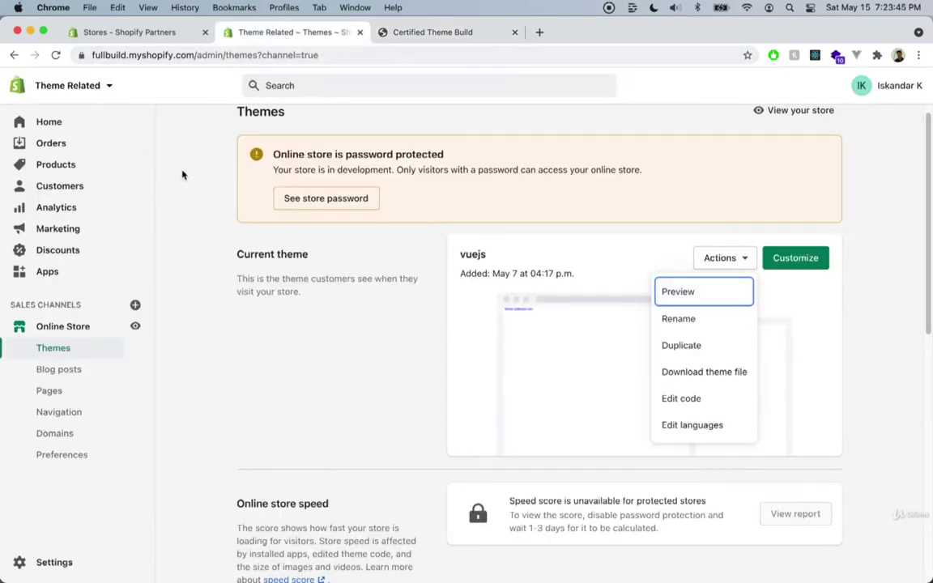
Step: Go to the Products page, where the store's product list is still empty
{"action": "left_click", "coordinate": [95, 169]}
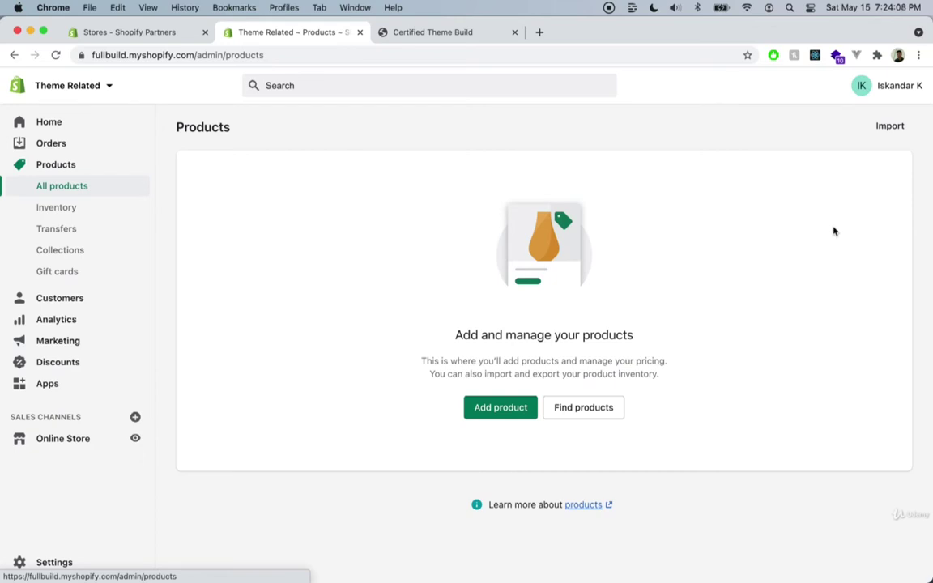
Step: Upload products-paintings.csv, review the preview, and import the six painting products
{"action": "left_click", "coordinate": [890, 127]}
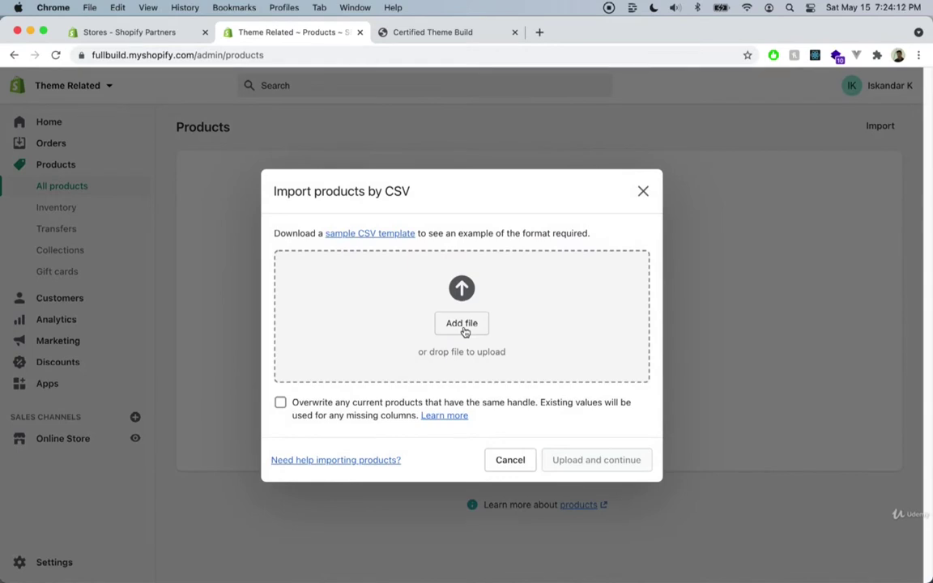
{"action": "left_click", "coordinate": [461, 323]}
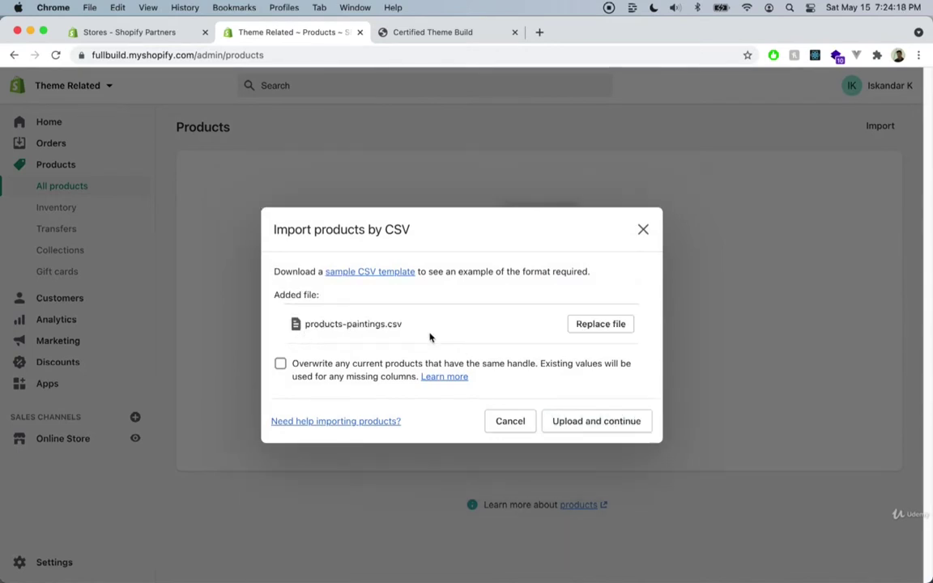
{"action": "left_click", "coordinate": [594, 424]}
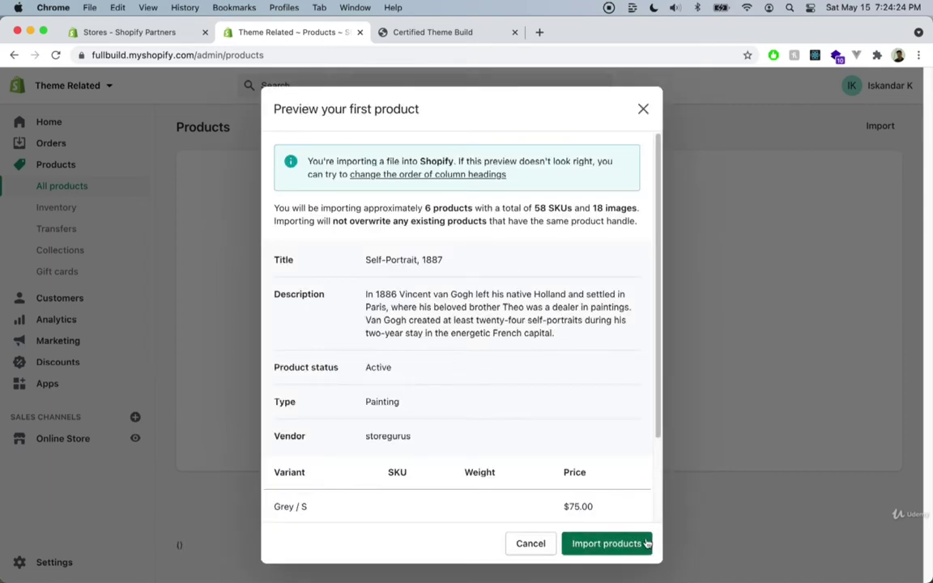
{"action": "scroll", "coordinate": [489, 360], "scroll_direction": "down", "scroll_amount": 3}
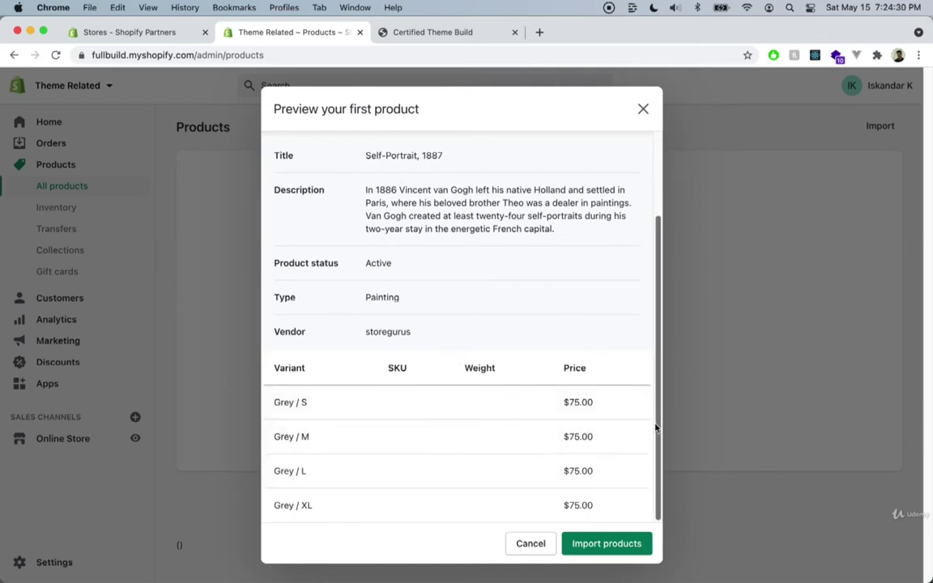
{"action": "scroll", "coordinate": [515, 331], "scroll_direction": "up", "scroll_amount": 3}
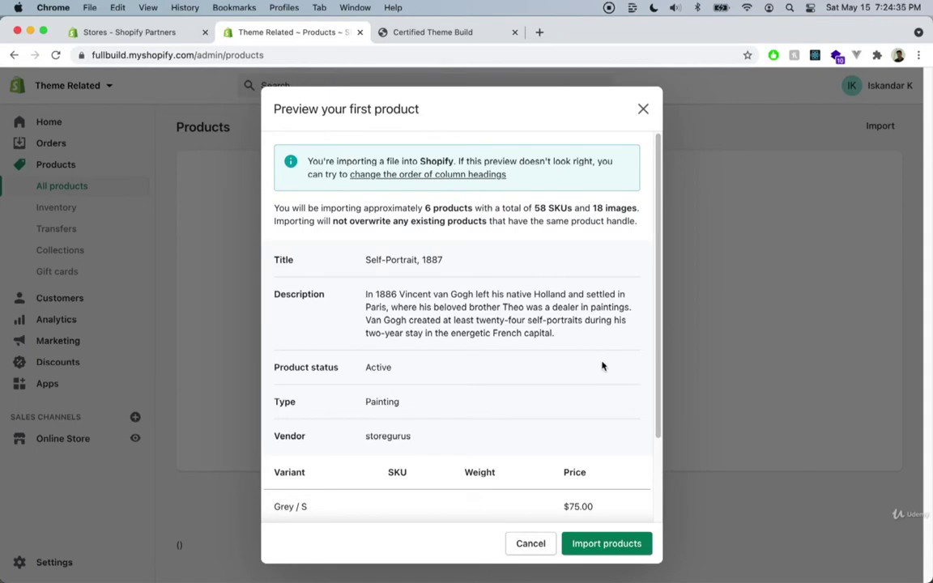
{"action": "left_click", "coordinate": [622, 547]}
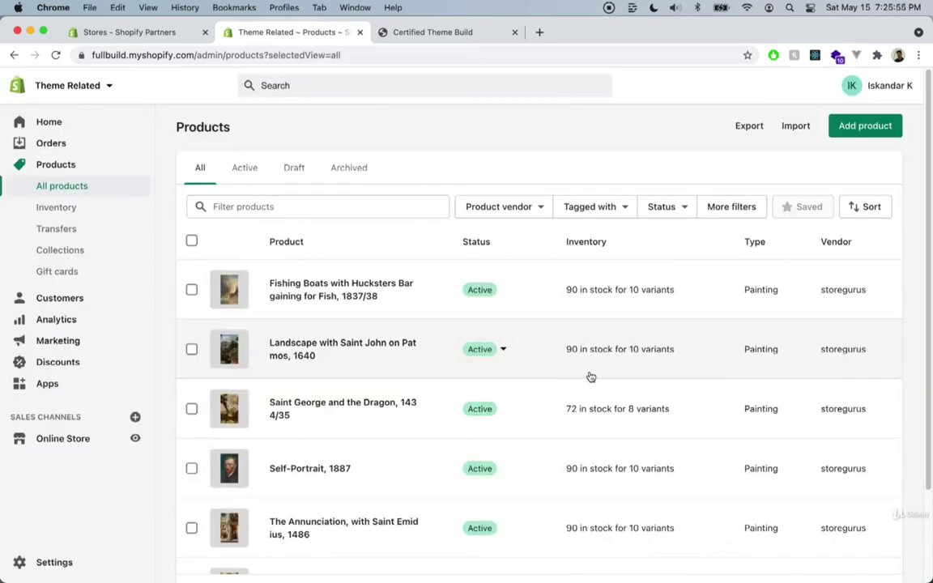
{"action": "scroll", "coordinate": [929, 316], "scroll_direction": "down", "scroll_amount": 3}
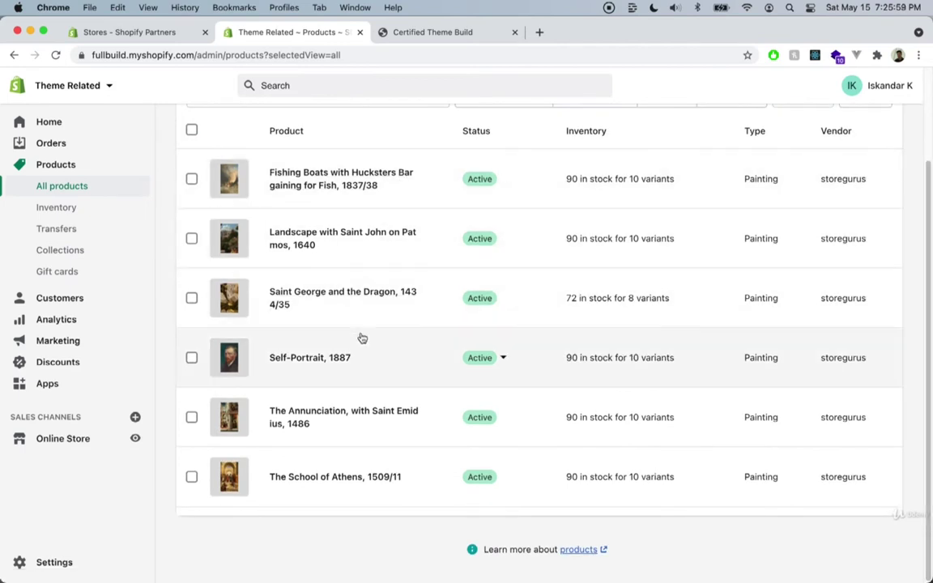
{"action": "scroll", "coordinate": [438, 281], "scroll_direction": "up", "scroll_amount": 1}
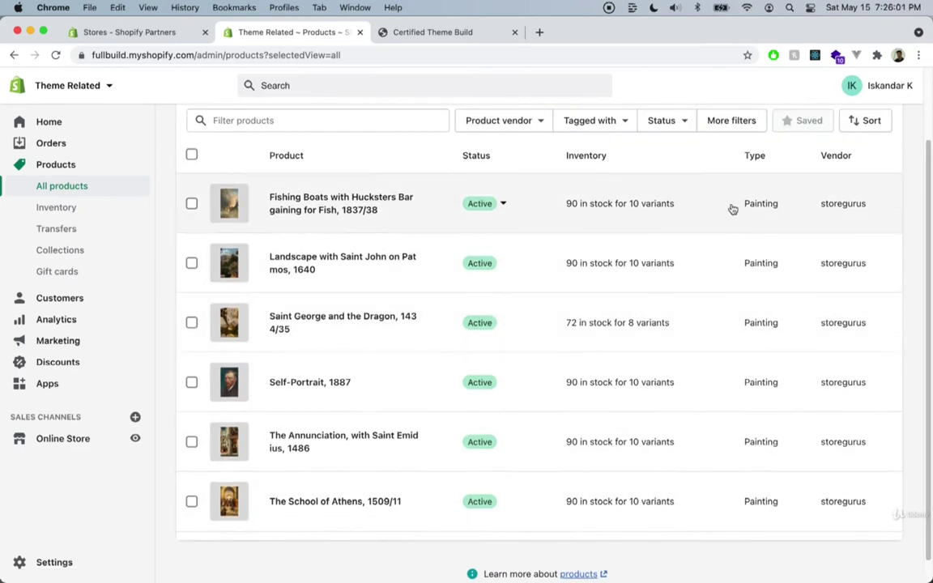
Step: Look through the Self-Portrait, 1887 product details, then move to the Collections list
{"action": "left_click", "coordinate": [320, 373]}
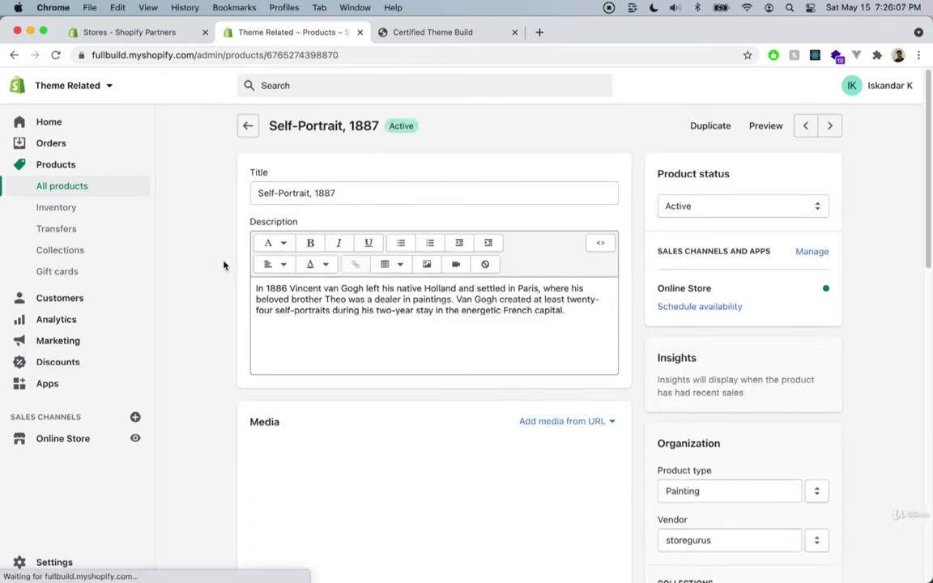
{"action": "scroll", "coordinate": [919, 235], "scroll_direction": "down", "scroll_amount": 5}
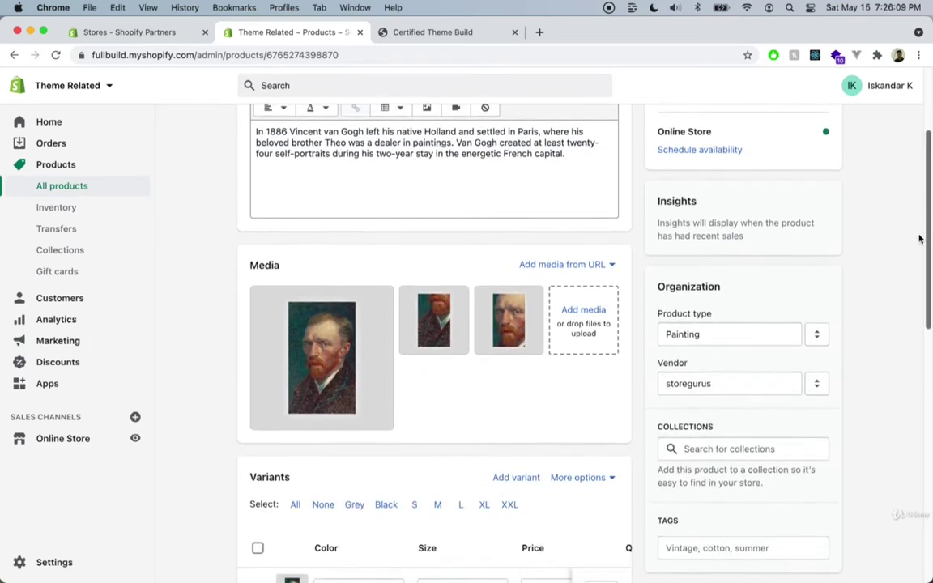
{"action": "left_click_drag", "start_coordinate": [919, 270], "coordinate": [893, 272]}
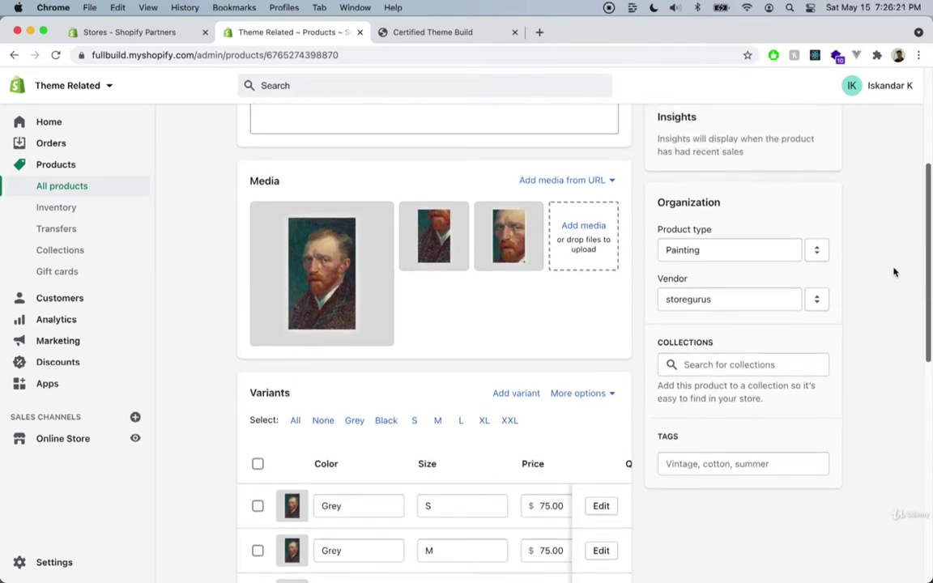
{"action": "scroll", "coordinate": [780, 329], "scroll_direction": "down", "scroll_amount": 3}
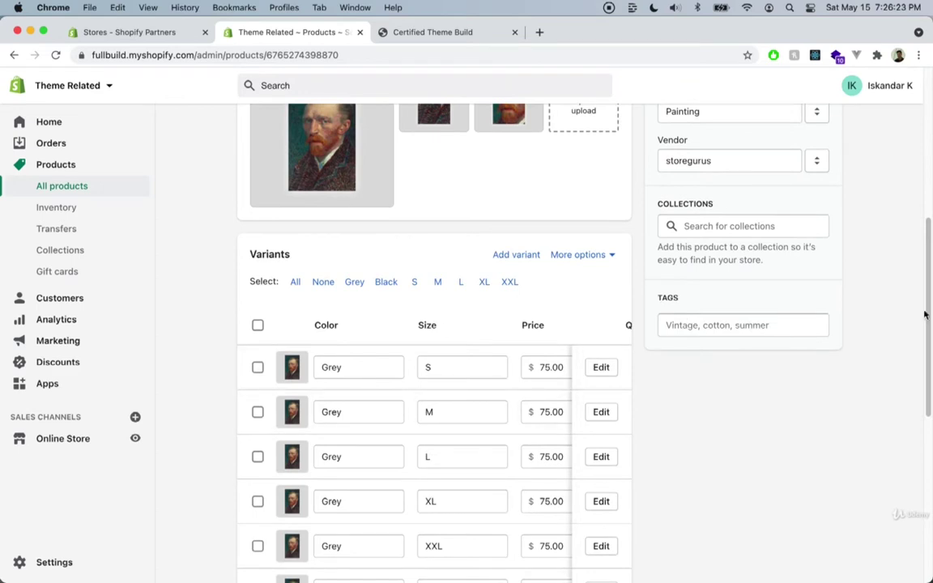
{"action": "left_click_drag", "start_coordinate": [925, 314], "coordinate": [927, 395]}
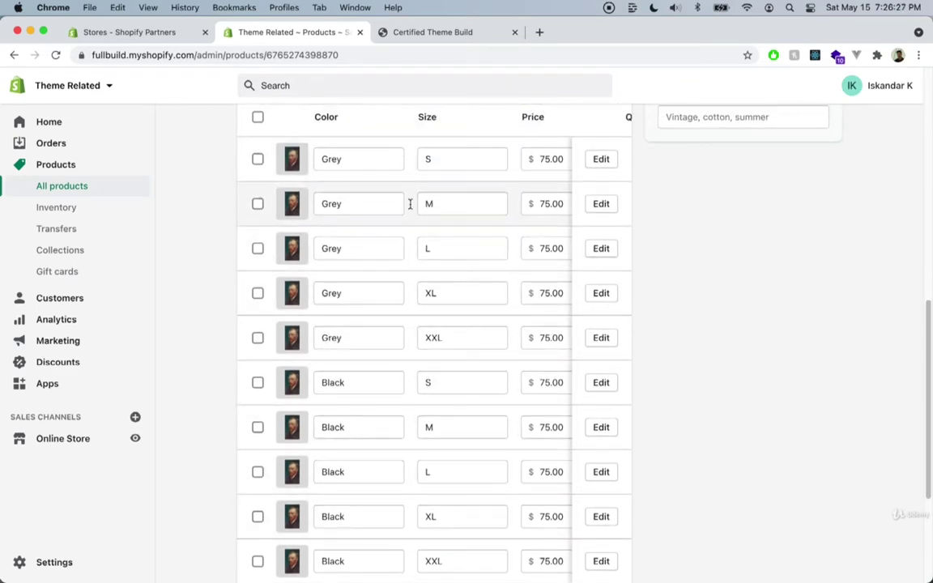
{"action": "left_click_drag", "start_coordinate": [929, 391], "coordinate": [915, 189]}
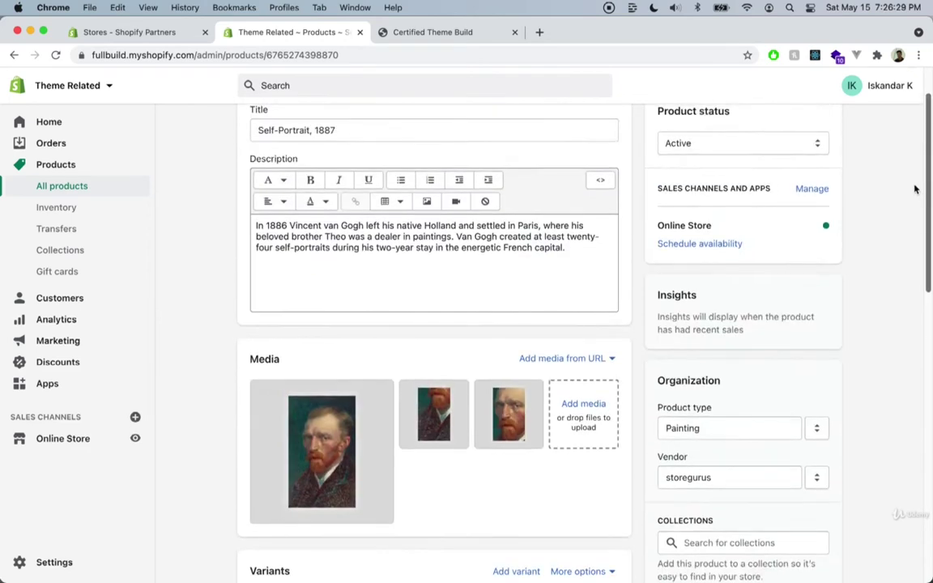
{"action": "scroll", "coordinate": [694, 177], "scroll_direction": "up", "scroll_amount": 3}
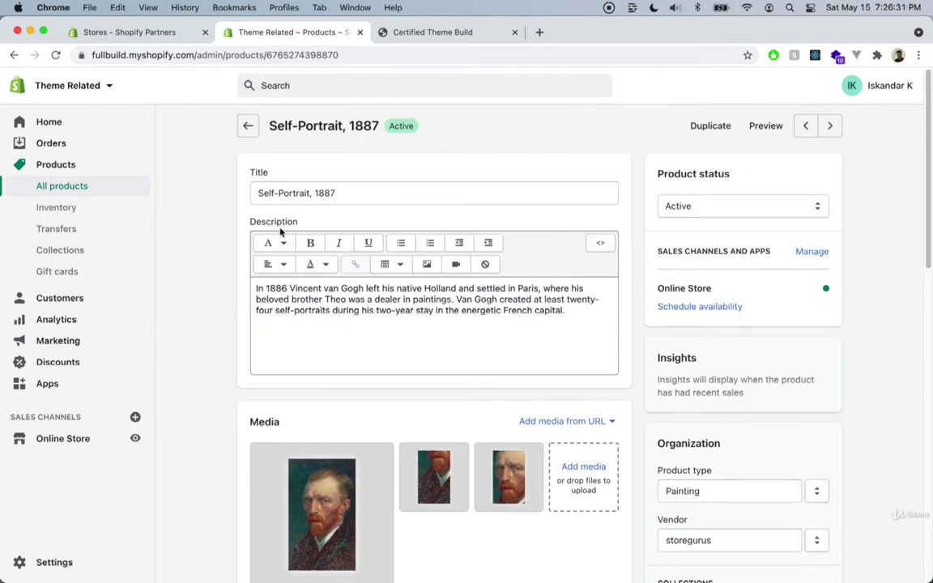
{"action": "left_click", "coordinate": [96, 251]}
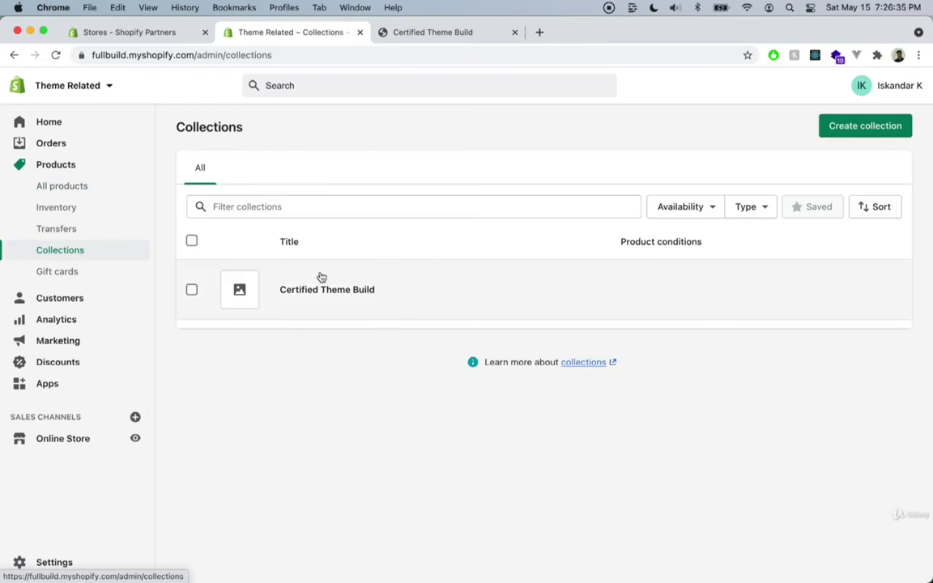
{"action": "left_click", "coordinate": [842, 128]}
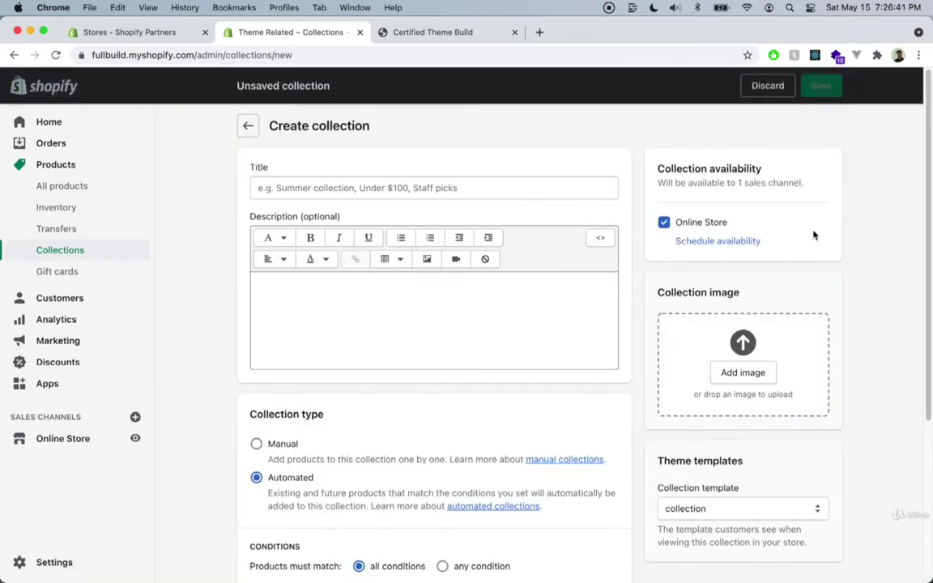
{"action": "left_click_drag", "start_coordinate": [918, 160], "coordinate": [923, 332]}
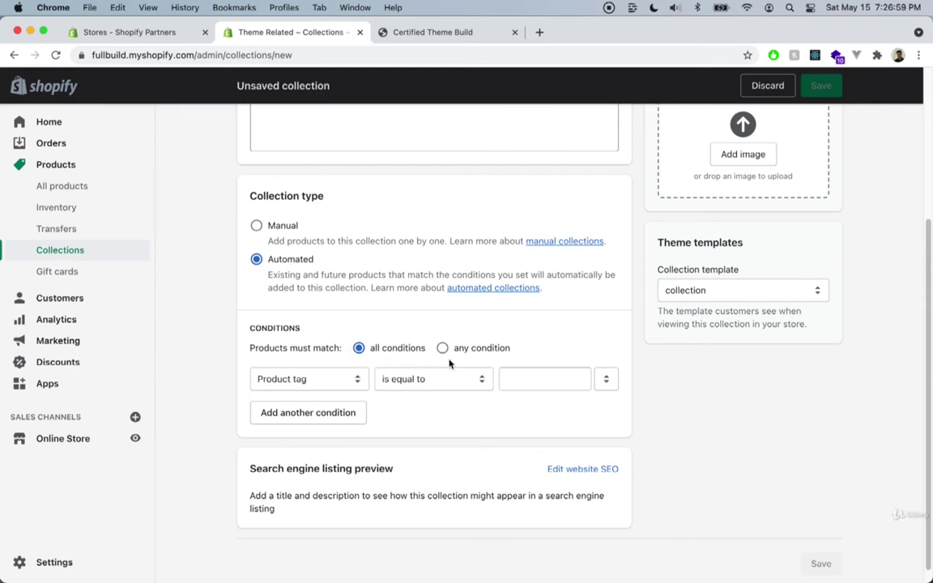
{"action": "left_click", "coordinate": [332, 390]}
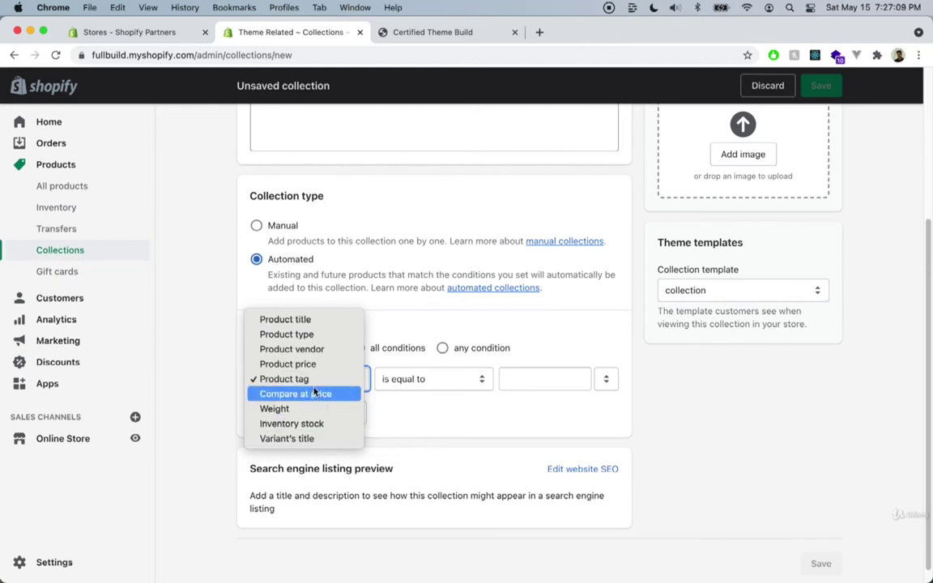
{"action": "left_click", "coordinate": [299, 364]}
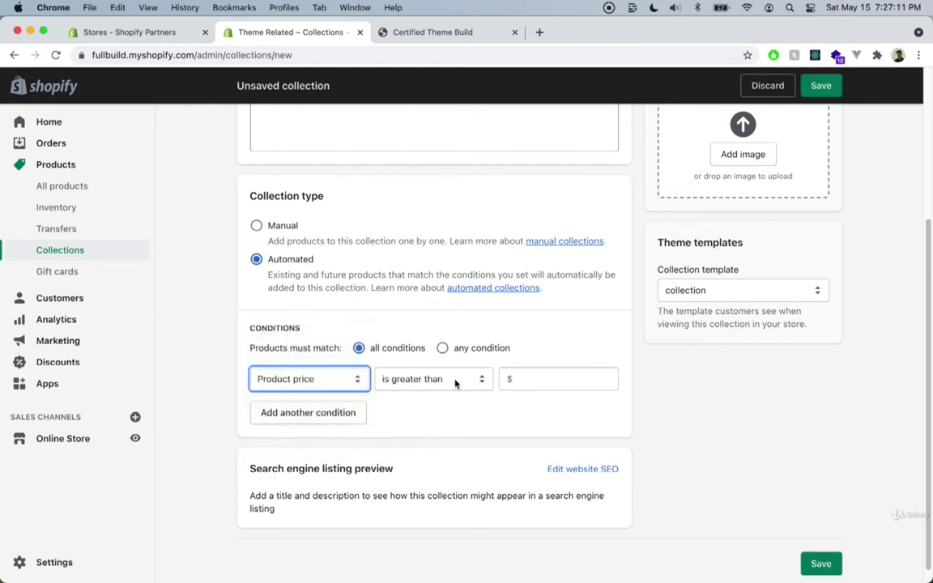
{"action": "left_click", "coordinate": [552, 379]}
{"action": "type", "text": "0"}
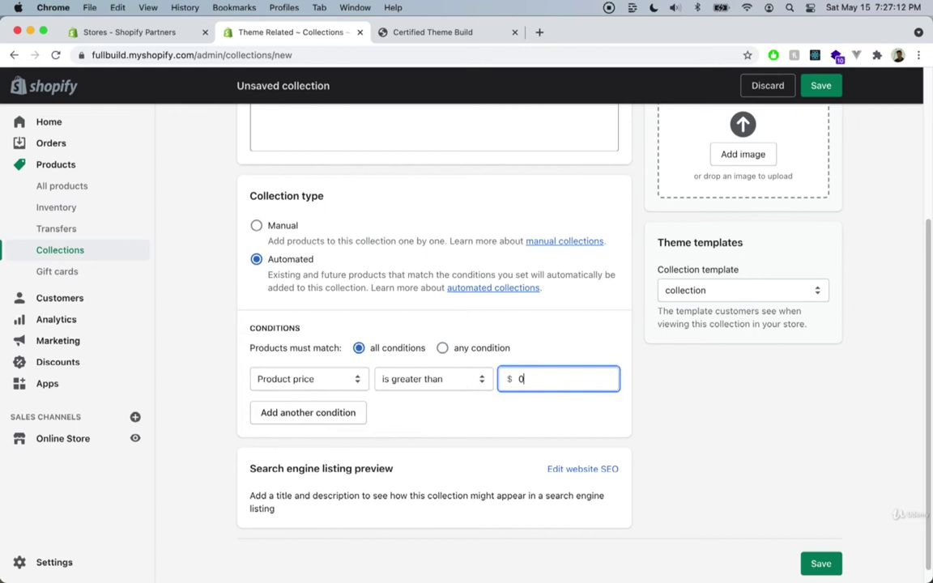
{"action": "left_click", "coordinate": [590, 404]}
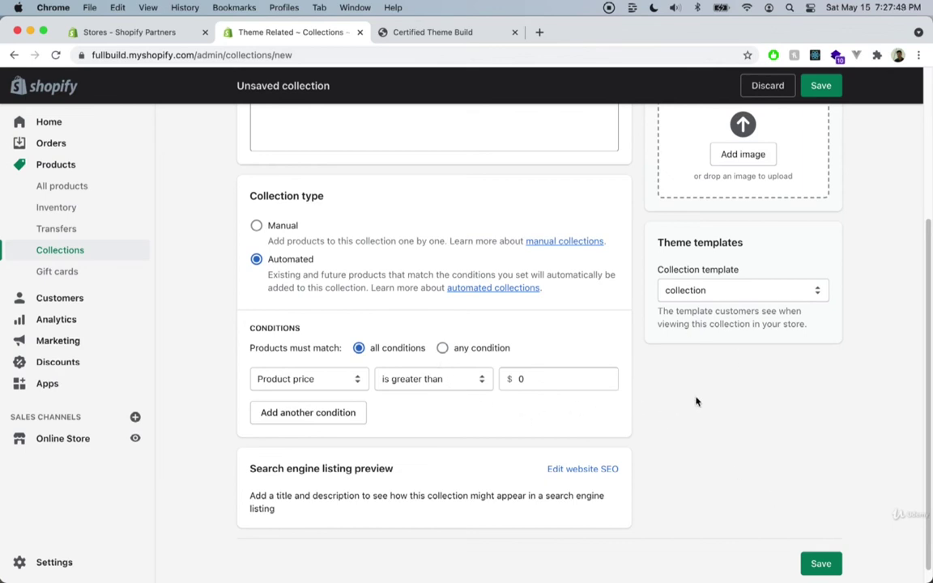
{"action": "left_click", "coordinate": [819, 564]}
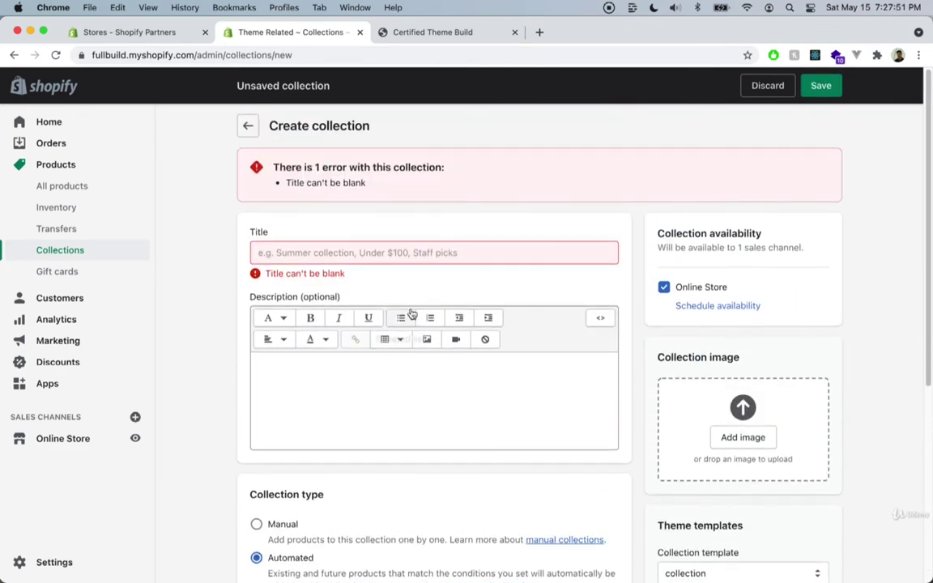
{"action": "left_click", "coordinate": [763, 87]}
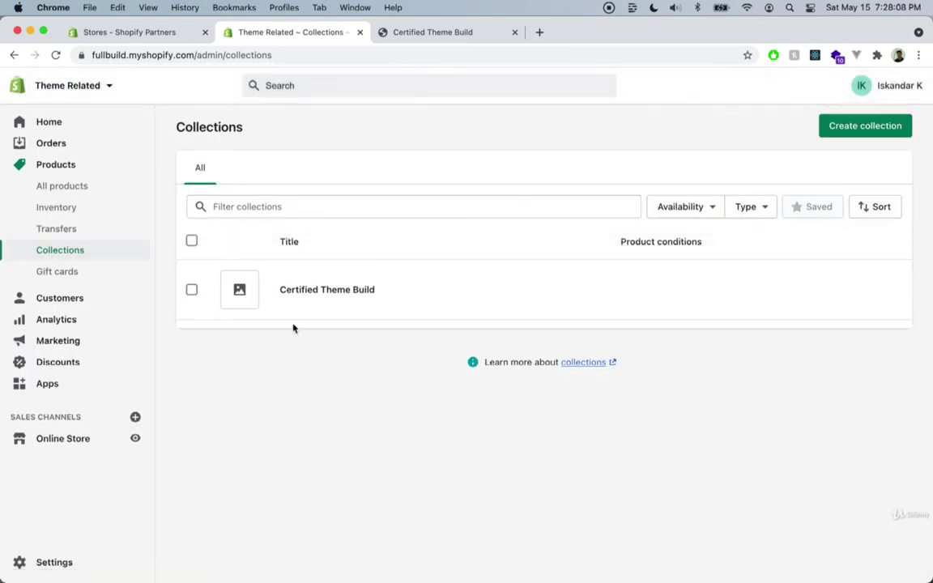
Step: Add all six paintings, Fishing Boats through The School of Athens, to Certified Theme Build
{"action": "left_click", "coordinate": [324, 289]}
{"action": "scroll", "coordinate": [452, 315], "scroll_direction": "down", "scroll_amount": 3}
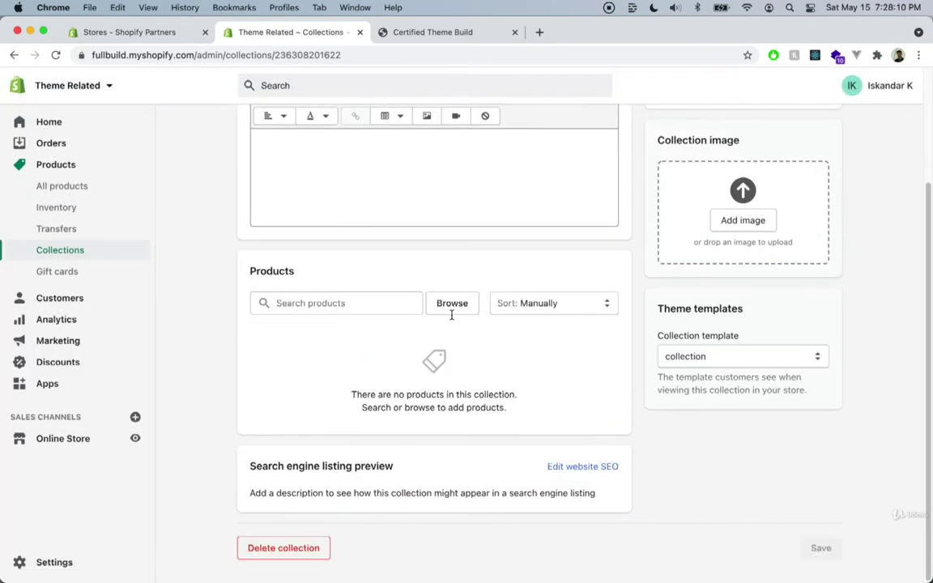
{"action": "left_click", "coordinate": [451, 302]}
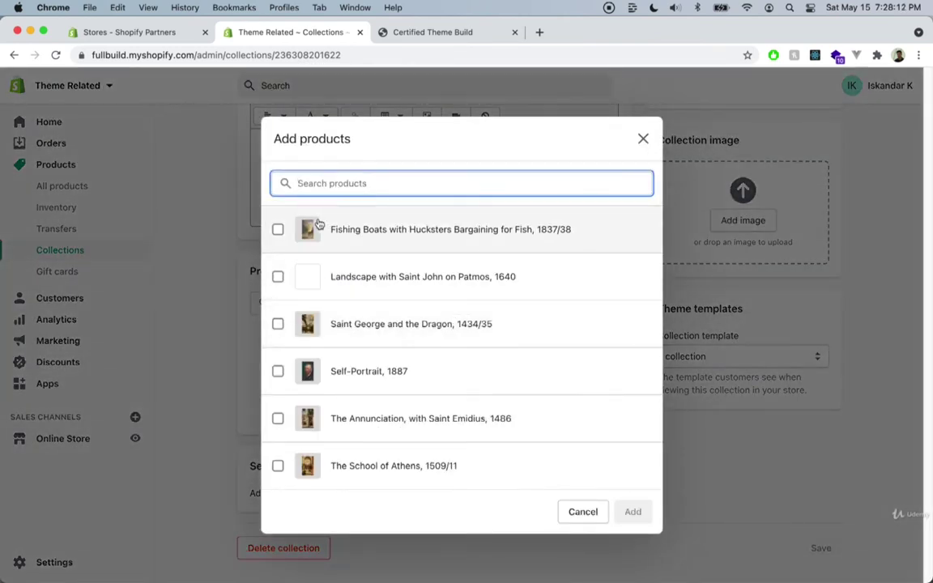
{"action": "left_click", "coordinate": [353, 247]}
{"action": "left_click", "coordinate": [364, 283]}
{"action": "left_click", "coordinate": [377, 336]}
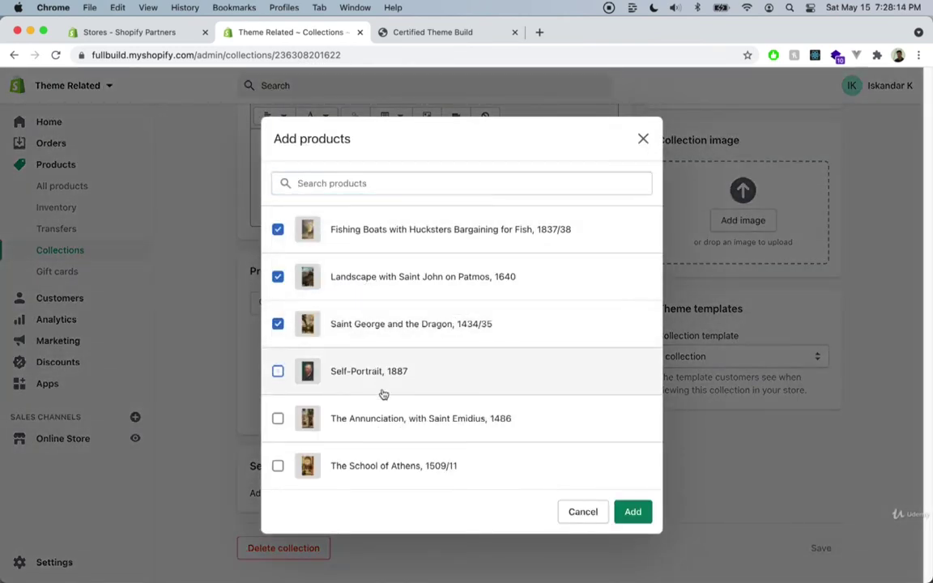
{"action": "left_click", "coordinate": [381, 381]}
{"action": "left_click", "coordinate": [382, 422]}
{"action": "left_click", "coordinate": [384, 459]}
{"action": "left_click", "coordinate": [631, 513]}
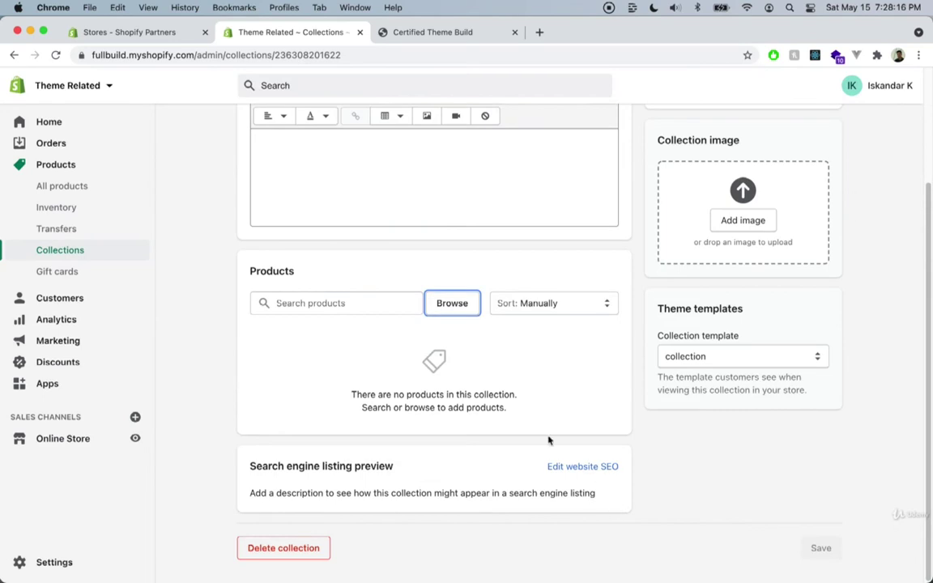
{"action": "scroll", "coordinate": [620, 392], "scroll_direction": "up", "scroll_amount": 4}
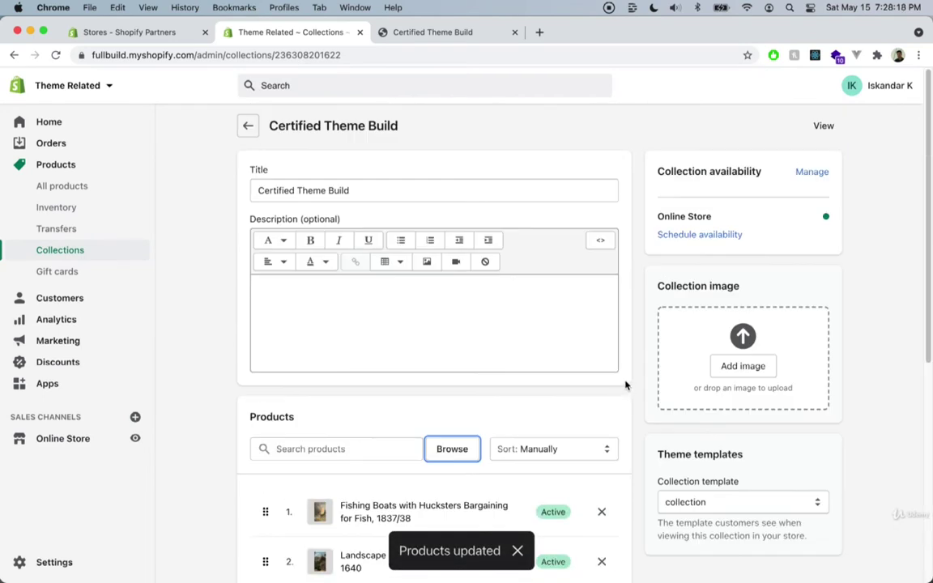
{"action": "left_click", "coordinate": [245, 128]}
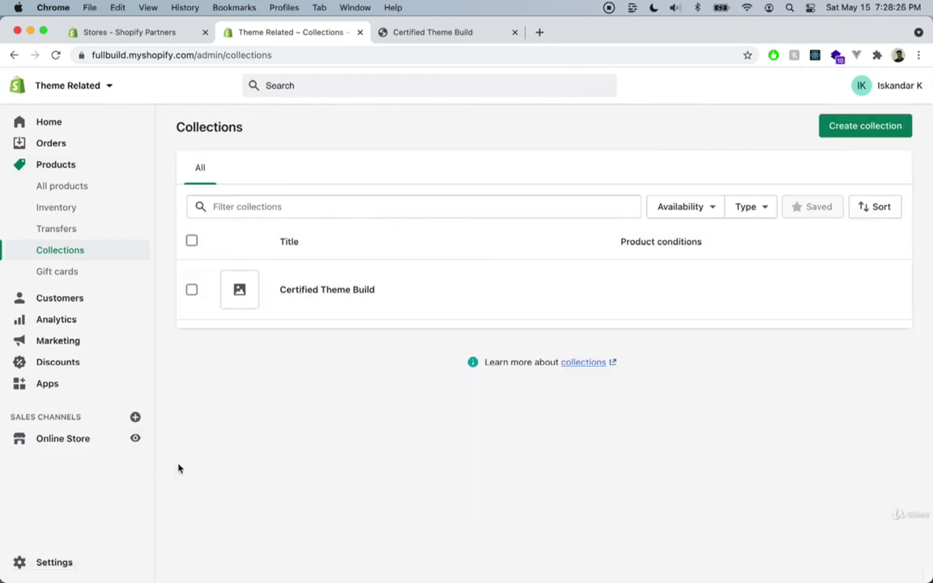
Step: Reload the storefront's Certified Theme Build collection and go to page 2 of its three pages
{"action": "left_click", "coordinate": [414, 32]}
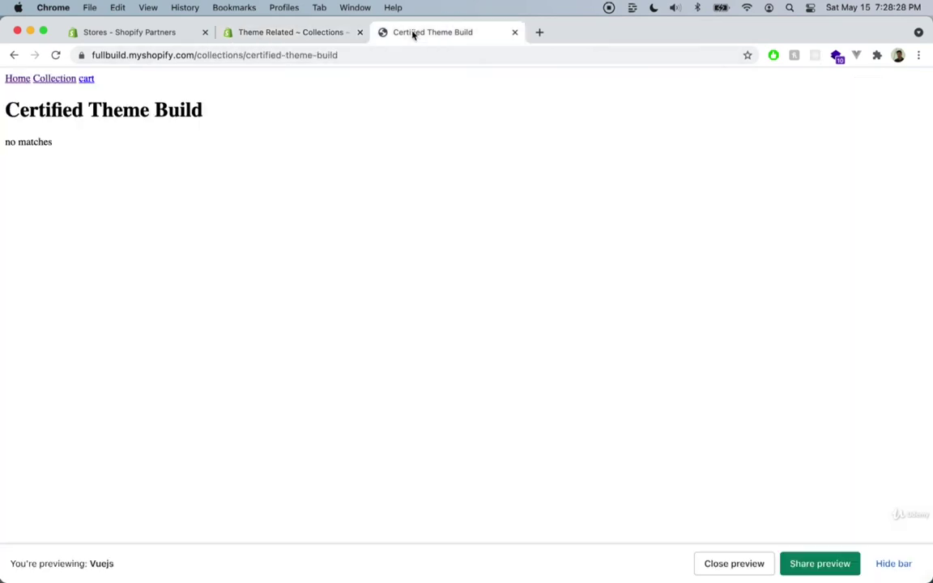
{"action": "key", "text": "super+r"}
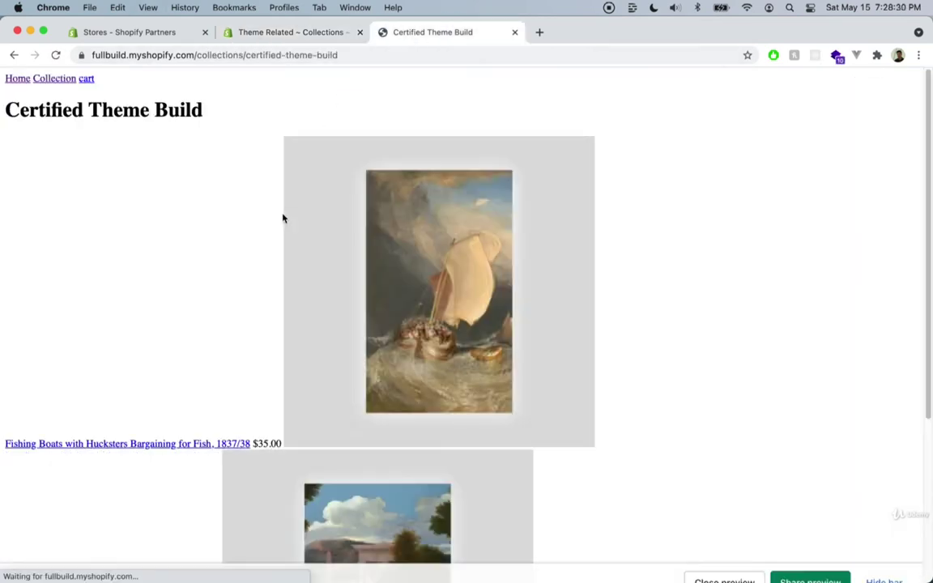
{"action": "scroll", "coordinate": [901, 378], "scroll_direction": "down", "scroll_amount": 3}
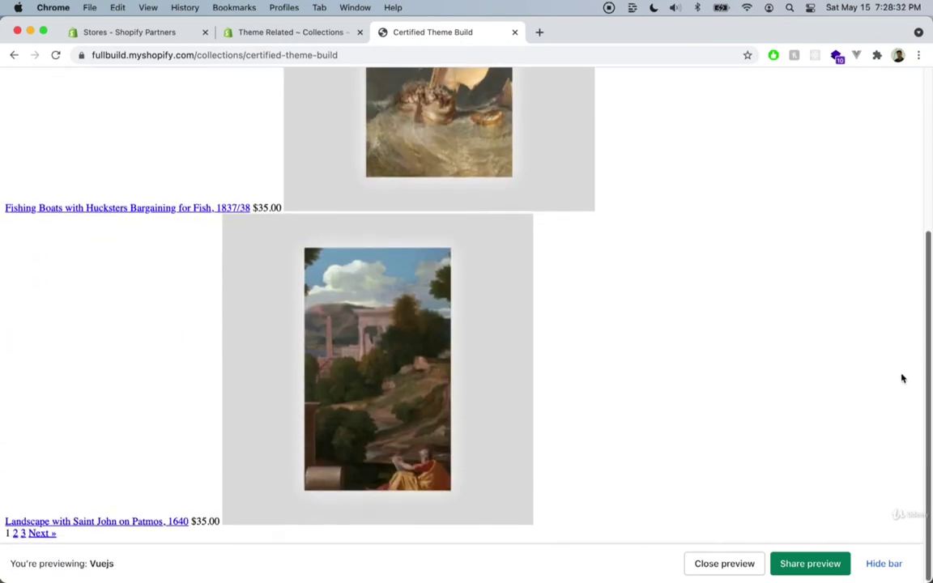
{"action": "left_click", "coordinate": [14, 534]}
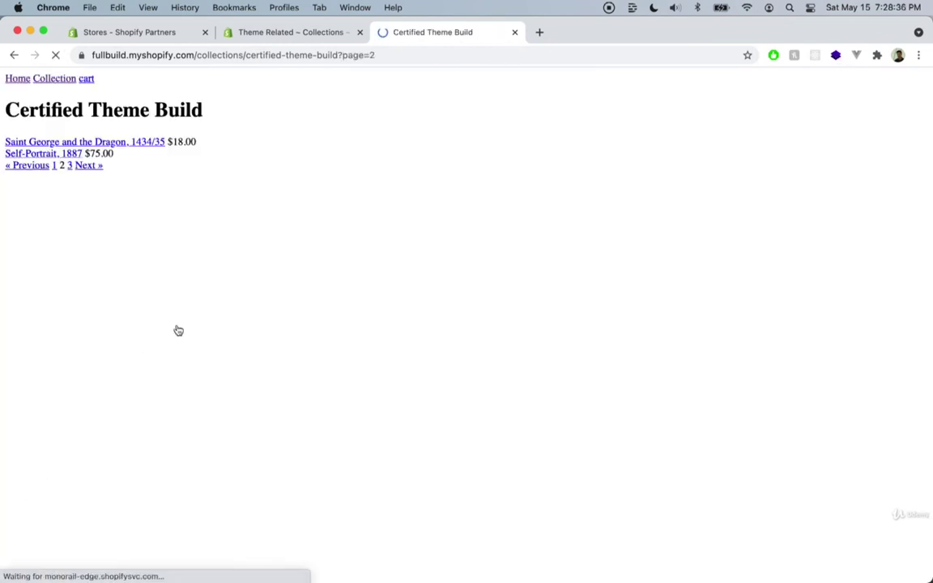